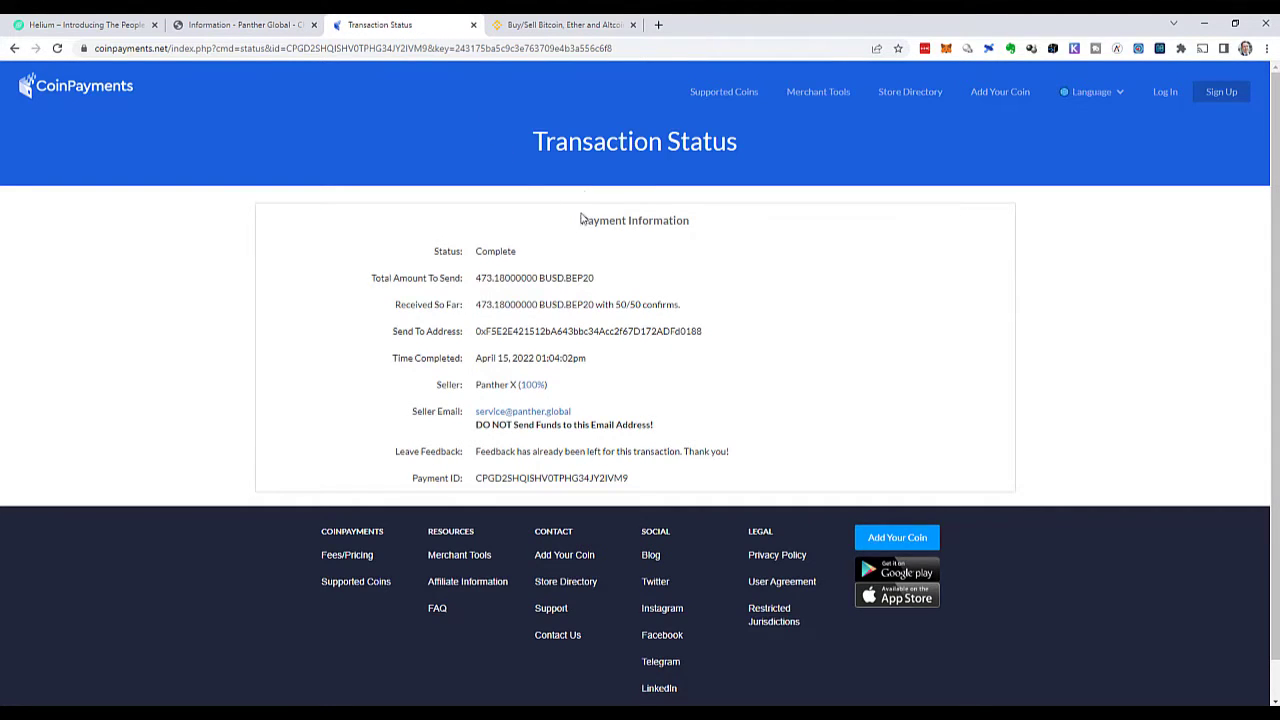
Review the CoinPayments payment information and highlight the send-to address
scroll(528, 222, "down", 1)
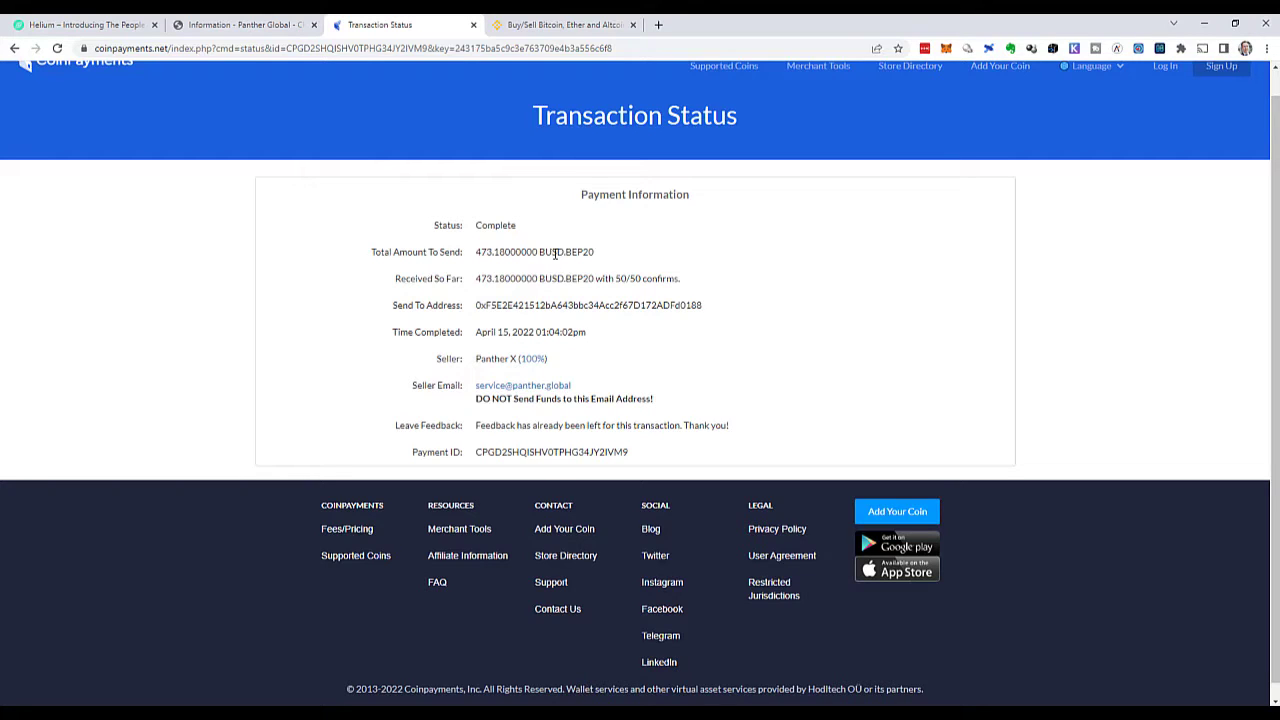
left_click_drag(477, 305, 705, 311)
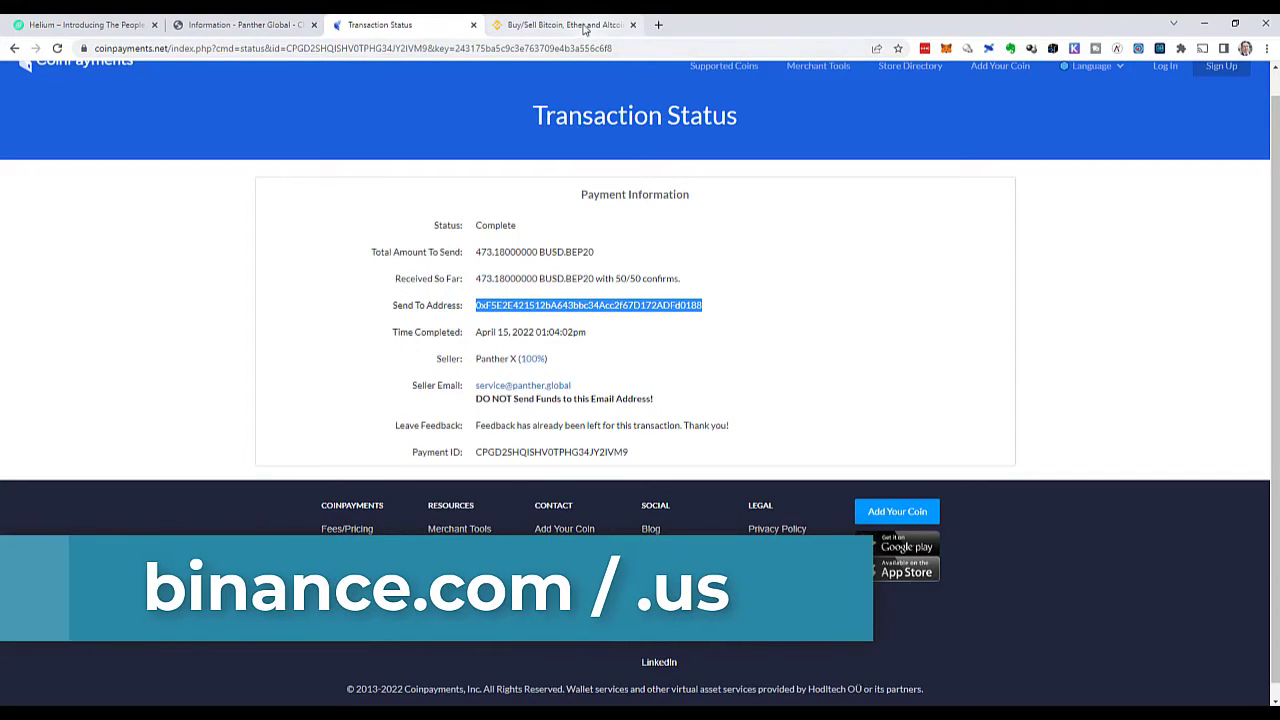
Switch to Binance and prepare a 450 EUR fiat deposit by SEPA bank transfer
left_click(585, 26)
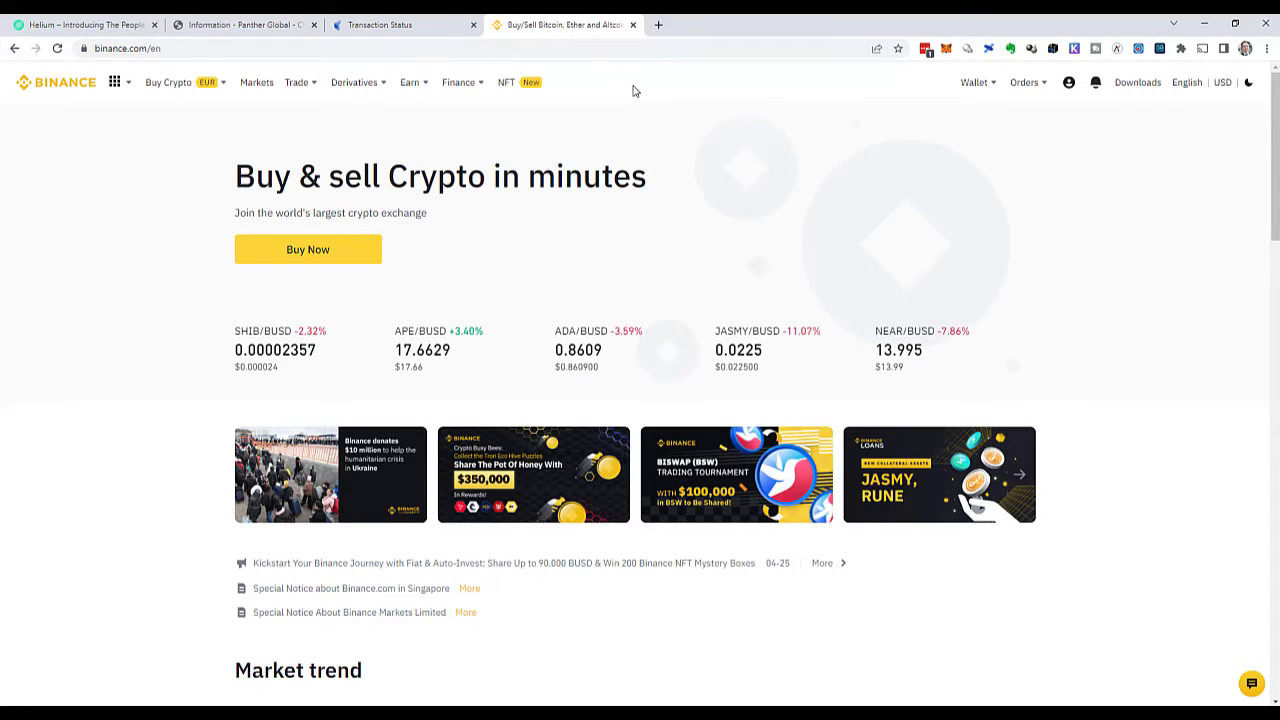
mouse_move(180, 88)
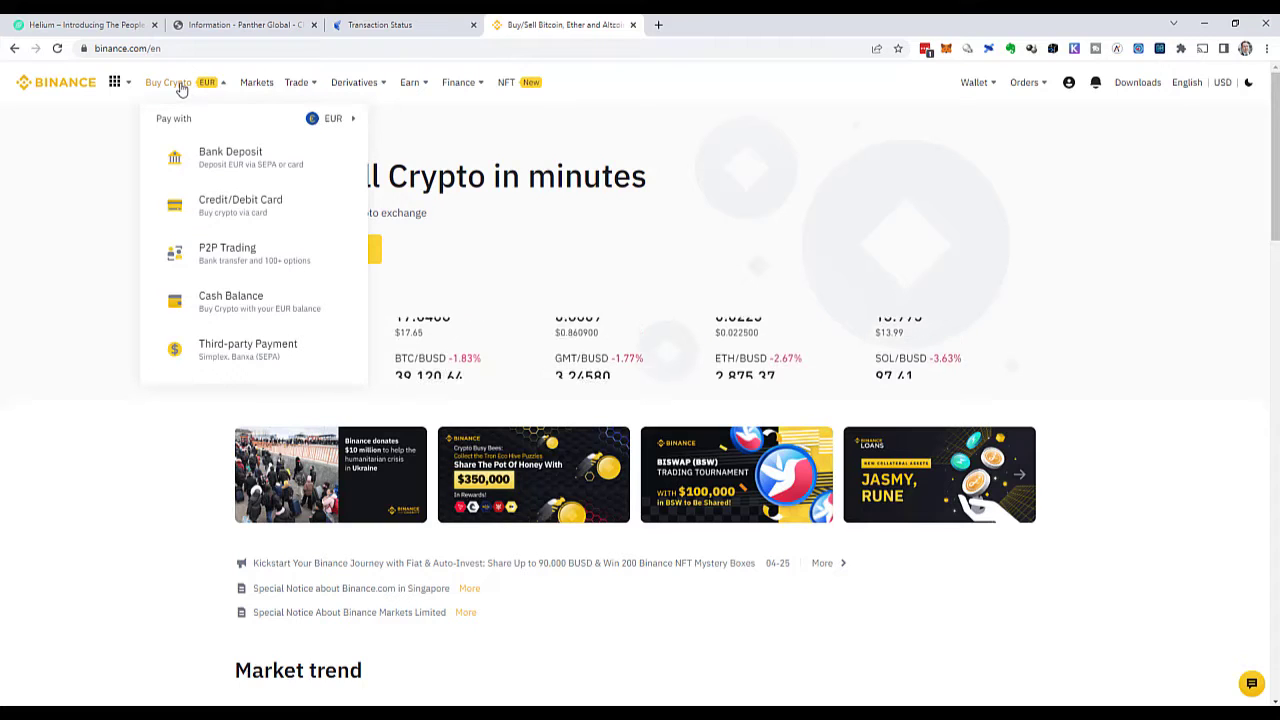
left_click(247, 167)
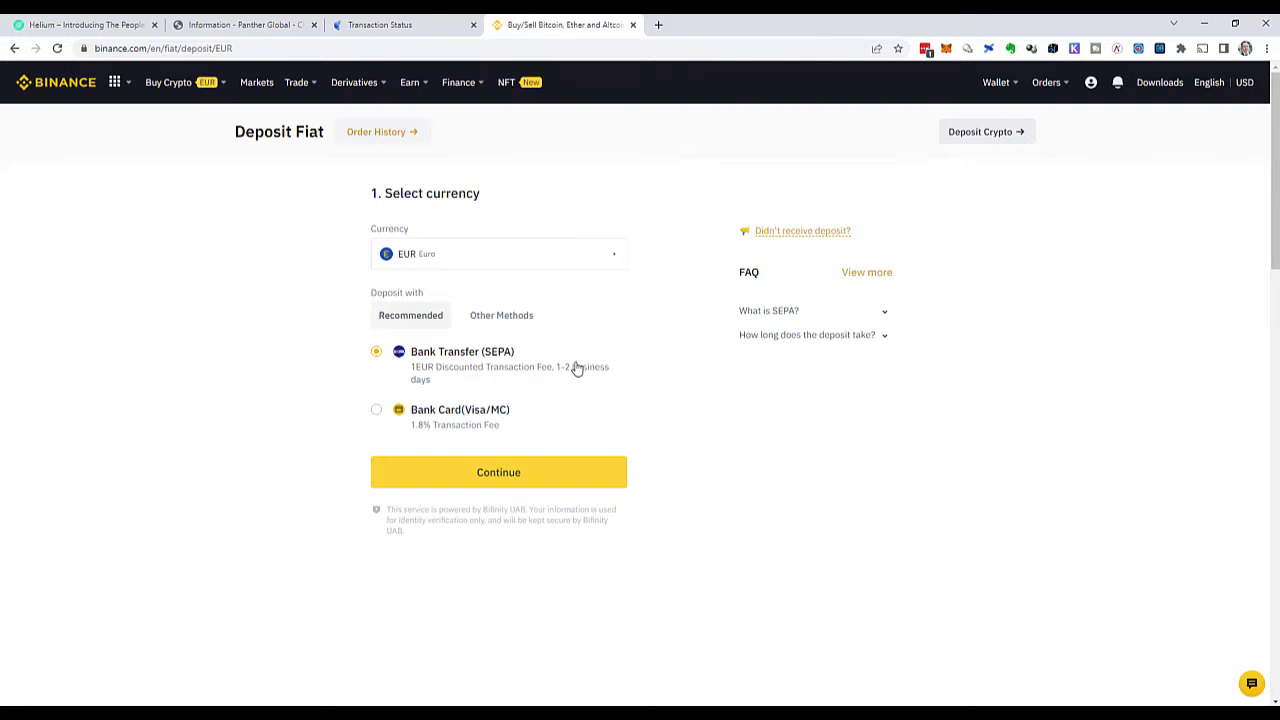
left_click(530, 472)
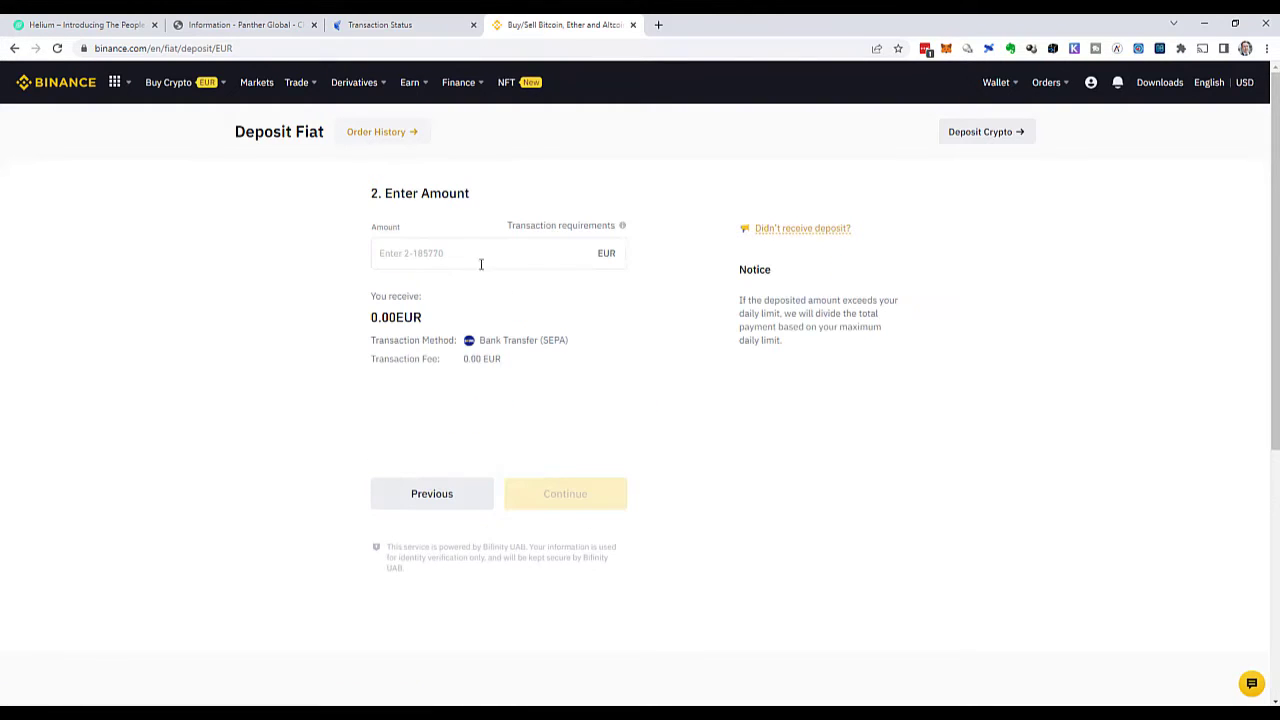
left_click(479, 251)
type("450")
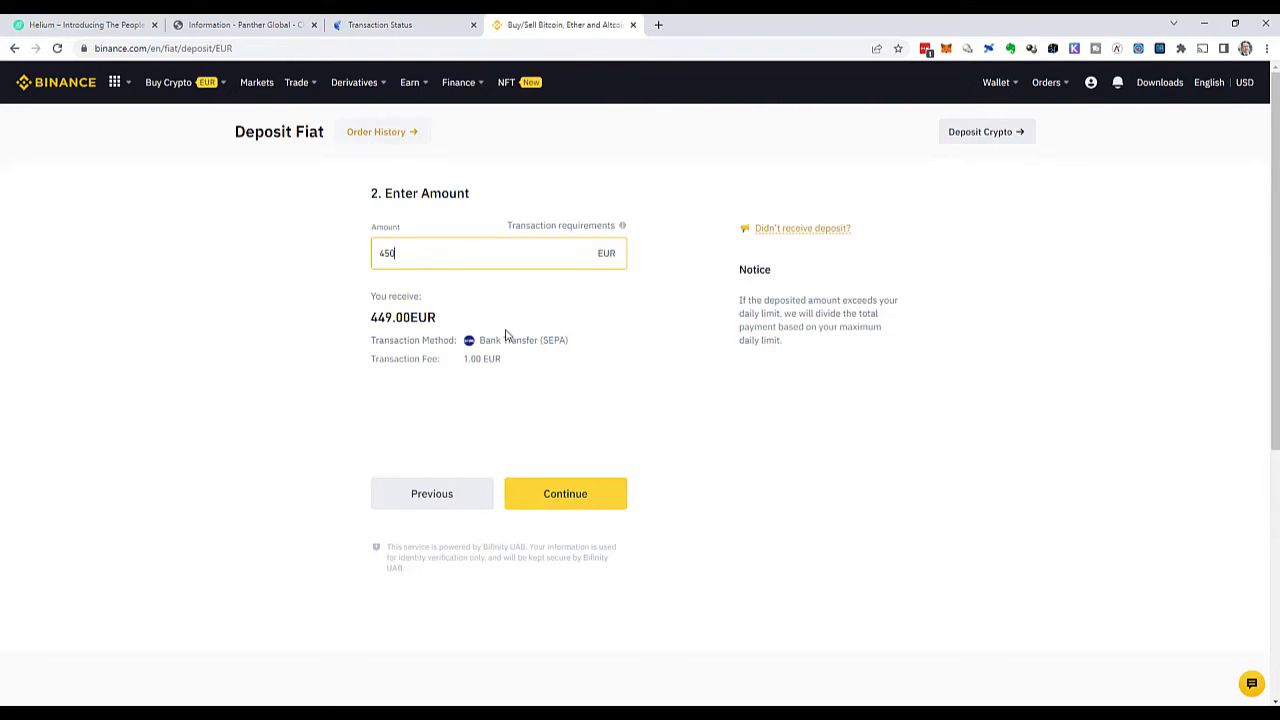
Set up a BUSD purchase paid from the cash balance, spending 450 EUR
mouse_move(177, 86)
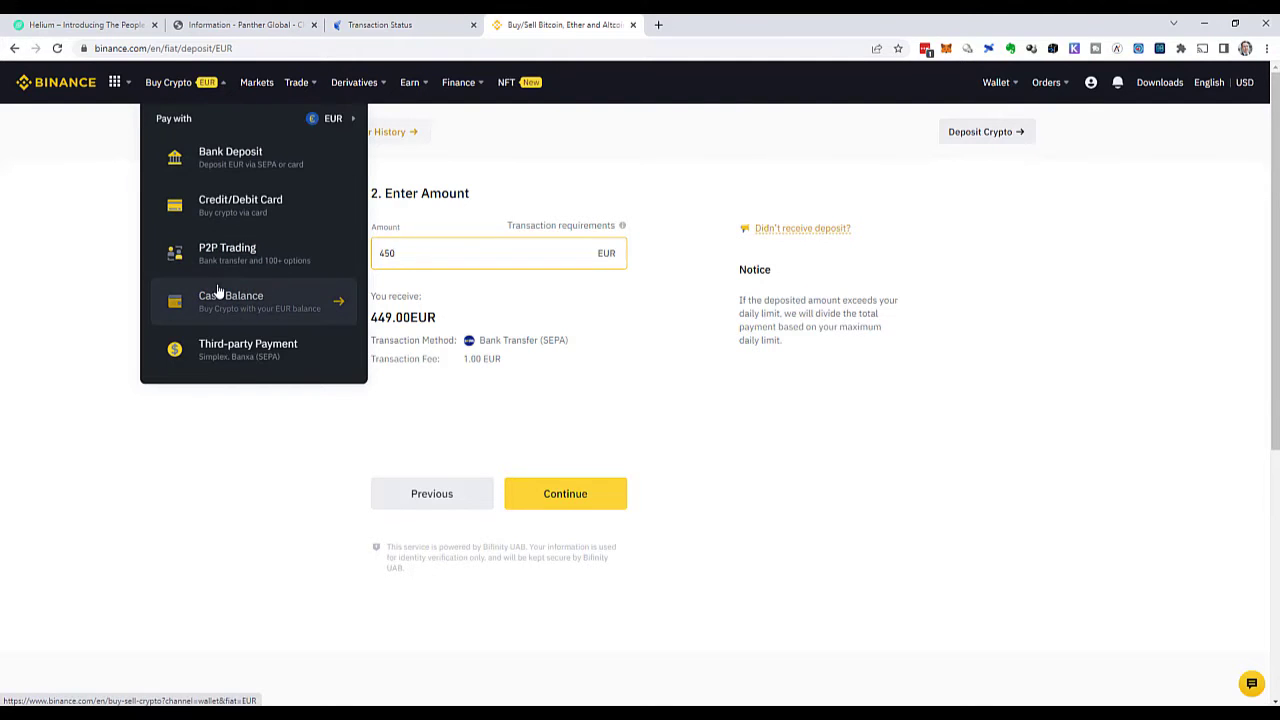
left_click(264, 305)
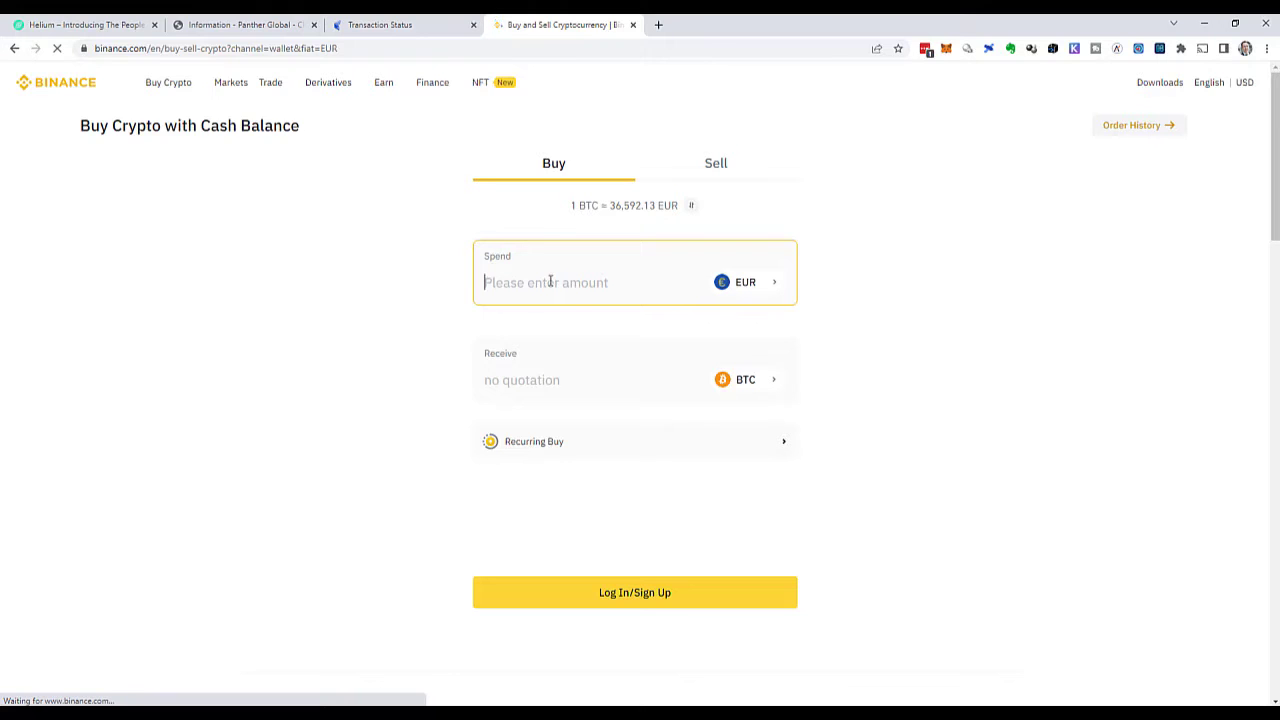
type("450")
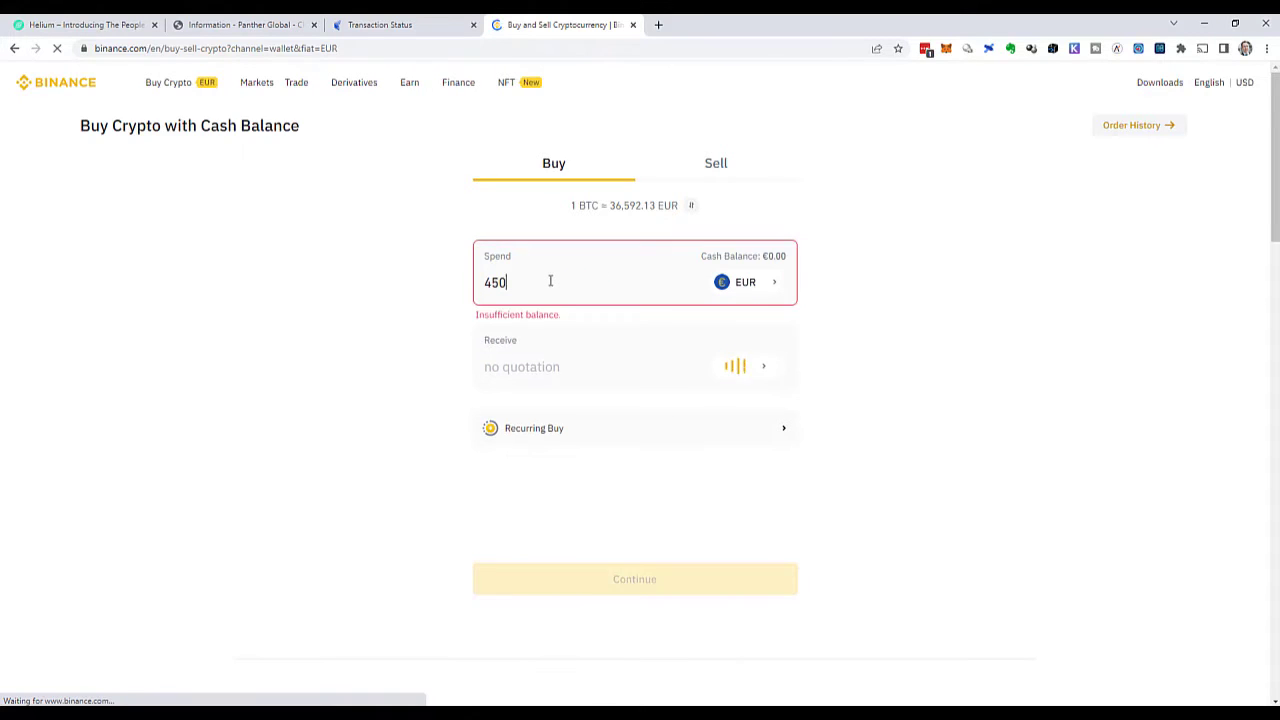
left_click(762, 382)
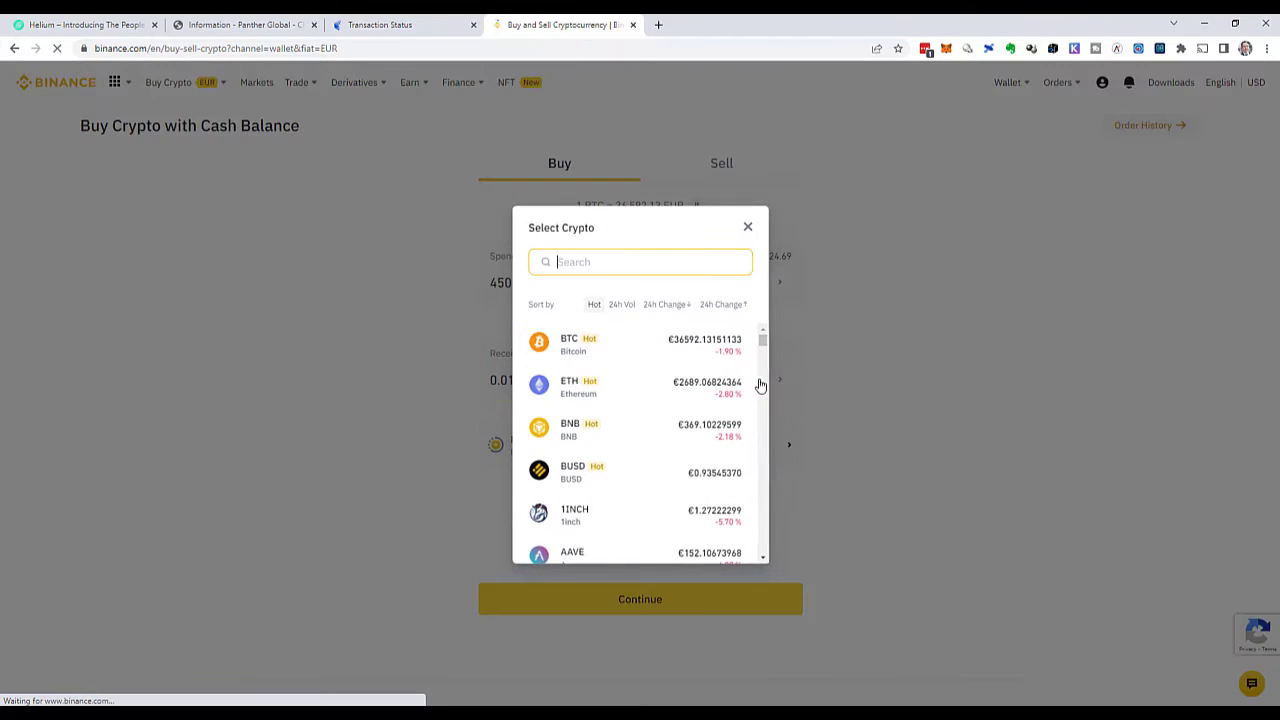
left_click(572, 481)
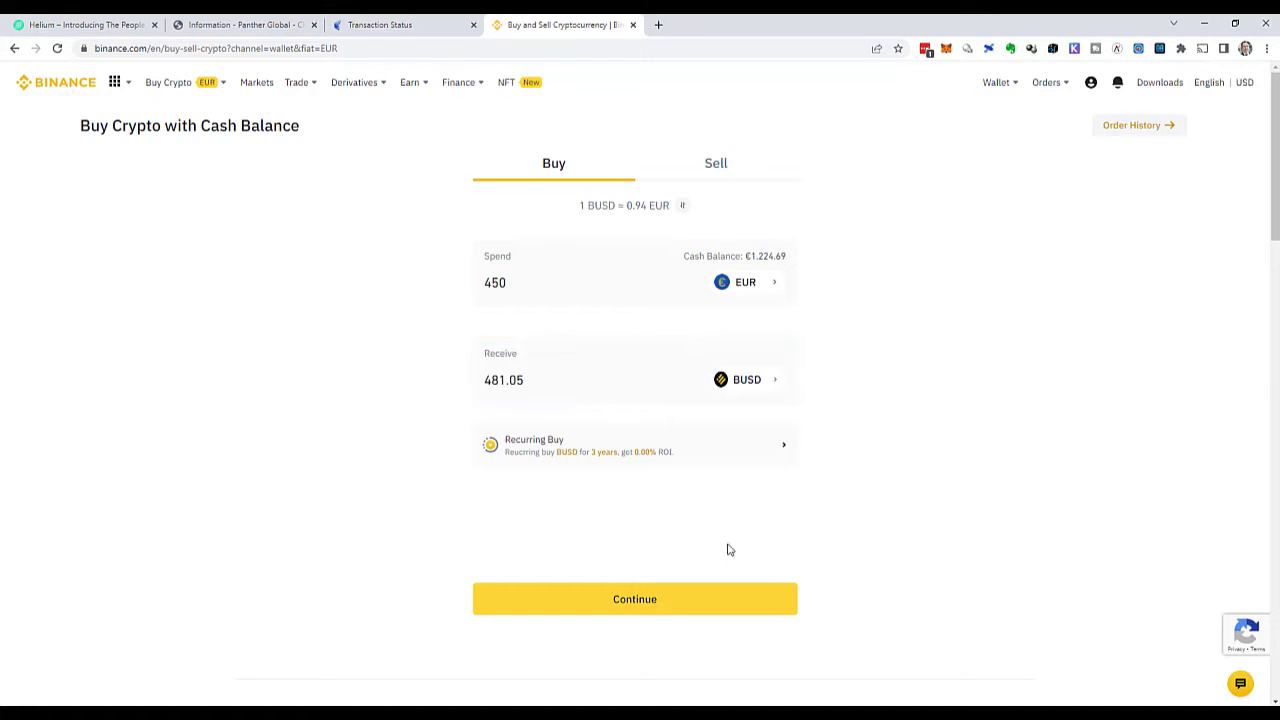
Submit and confirm the BUSD purchase order, and refresh its processing status
left_click(743, 605)
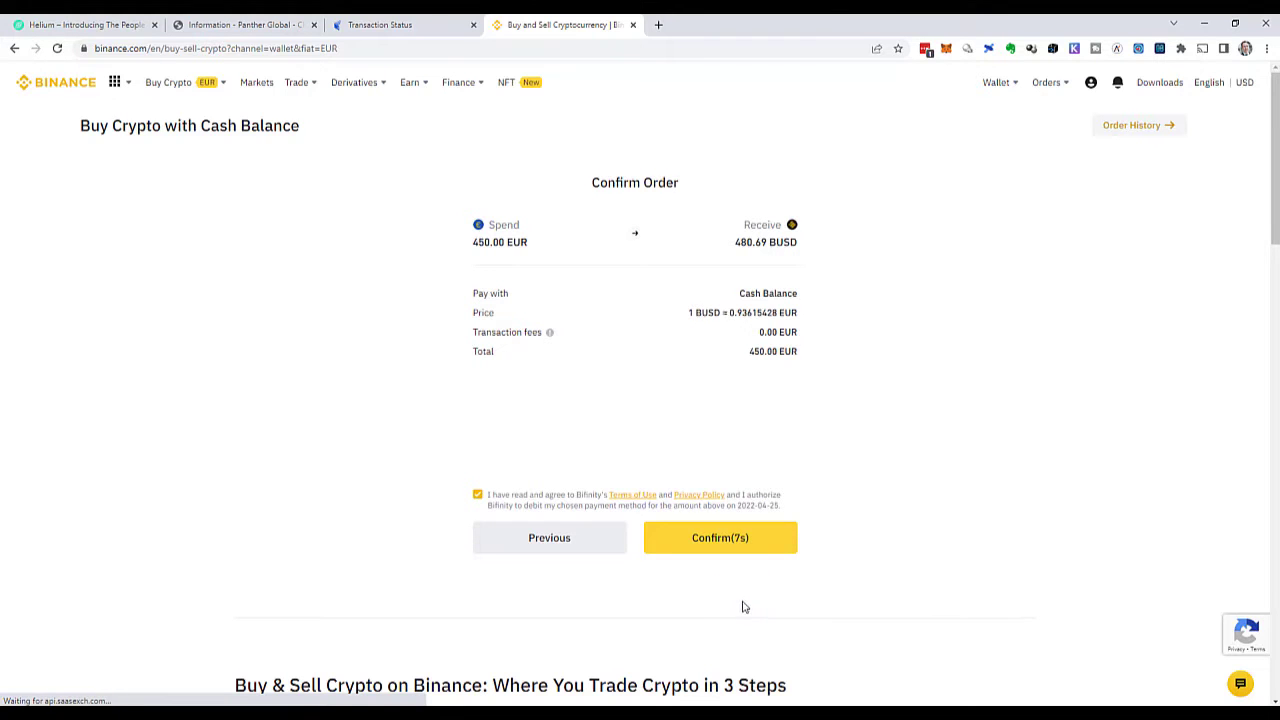
left_click(766, 545)
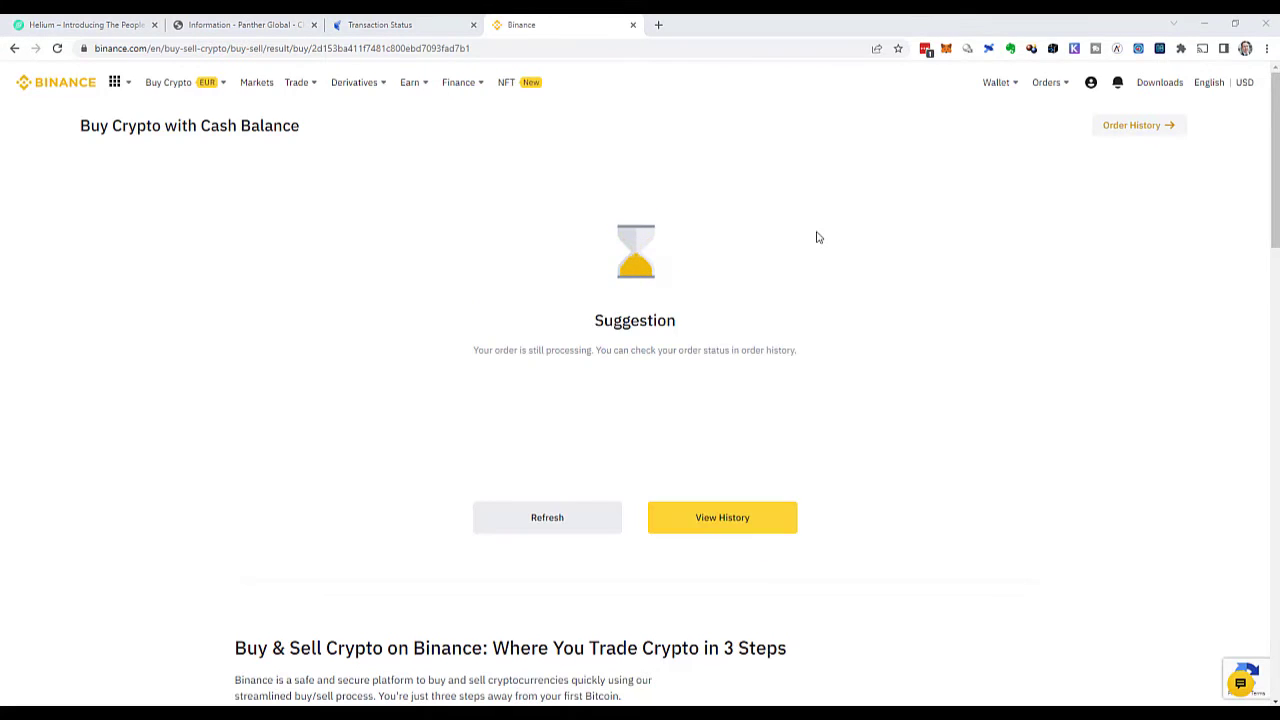
left_click(574, 518)
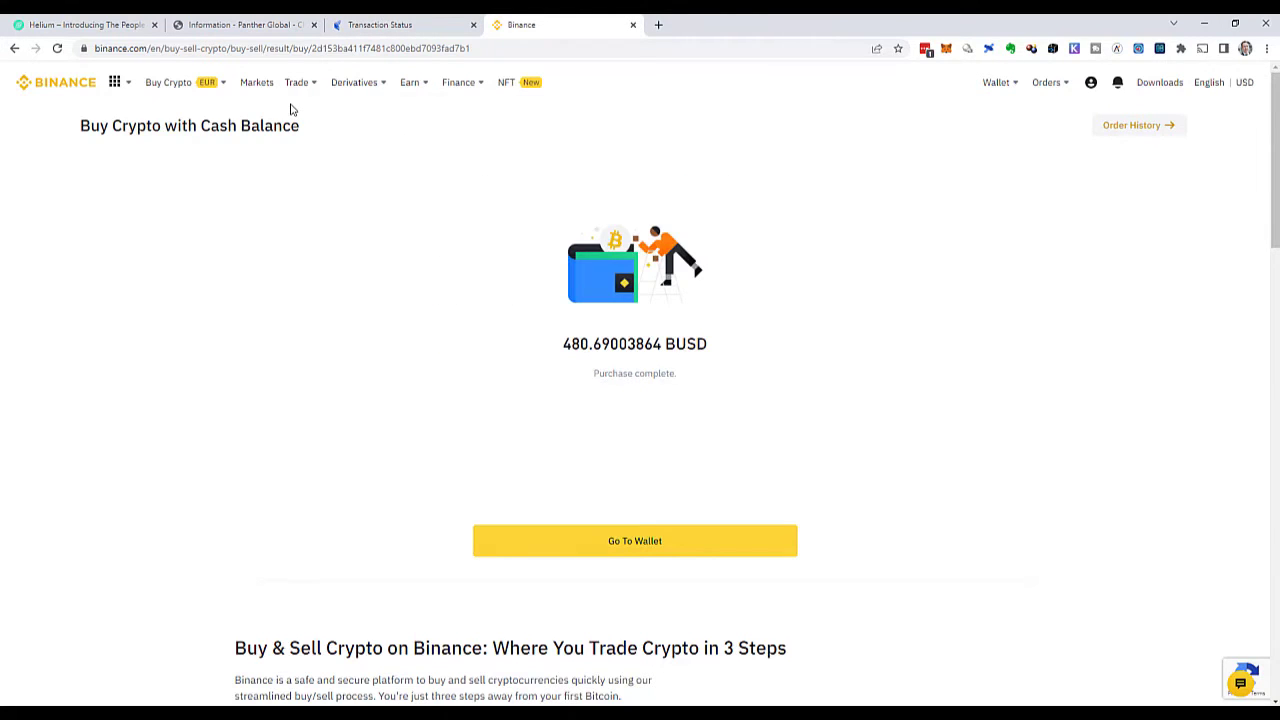
Go to the Fiat and Spot wallet and open a withdrawal for the BUSD balance
left_click(707, 555)
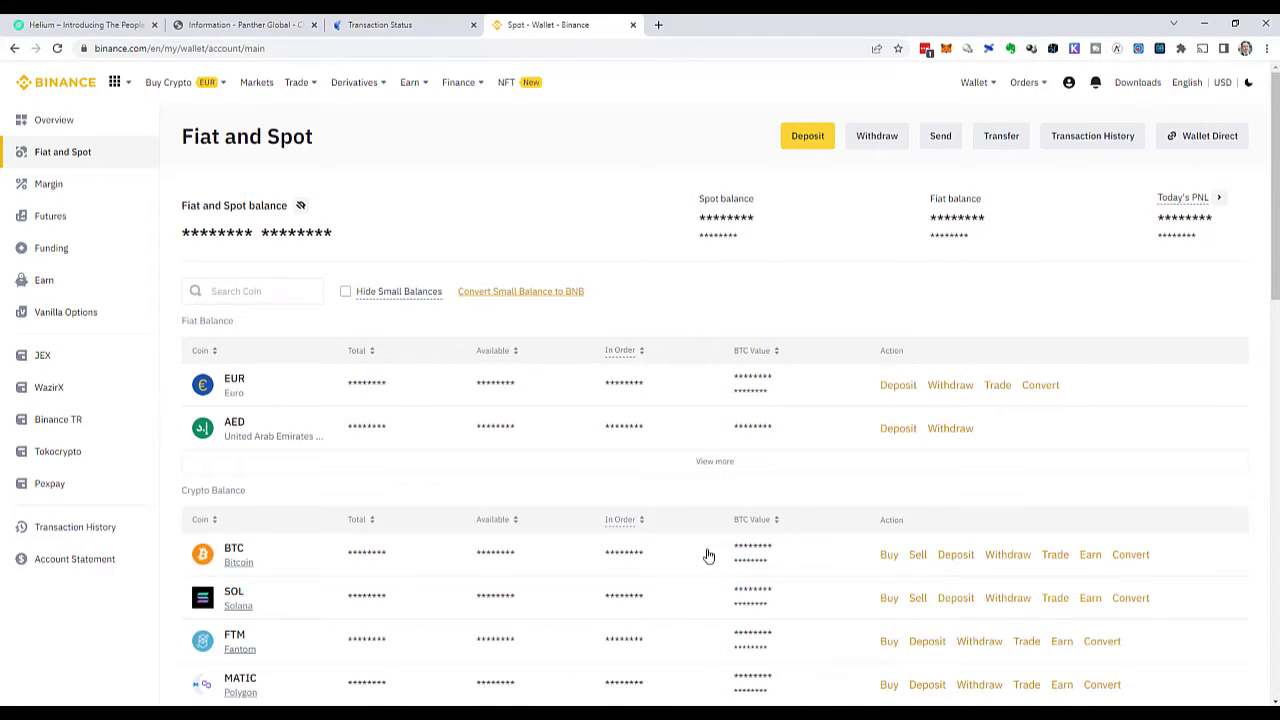
scroll(708, 555, "down", 1)
scroll(708, 555, "down", 2)
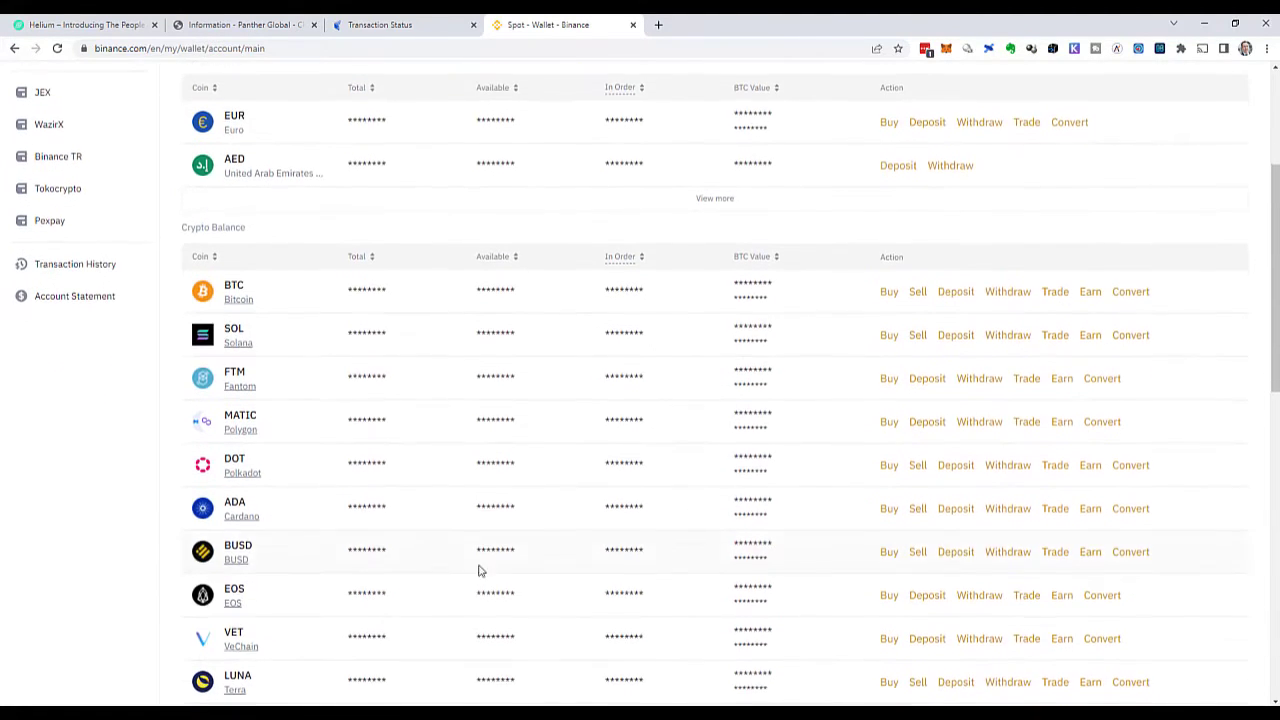
left_click(1007, 551)
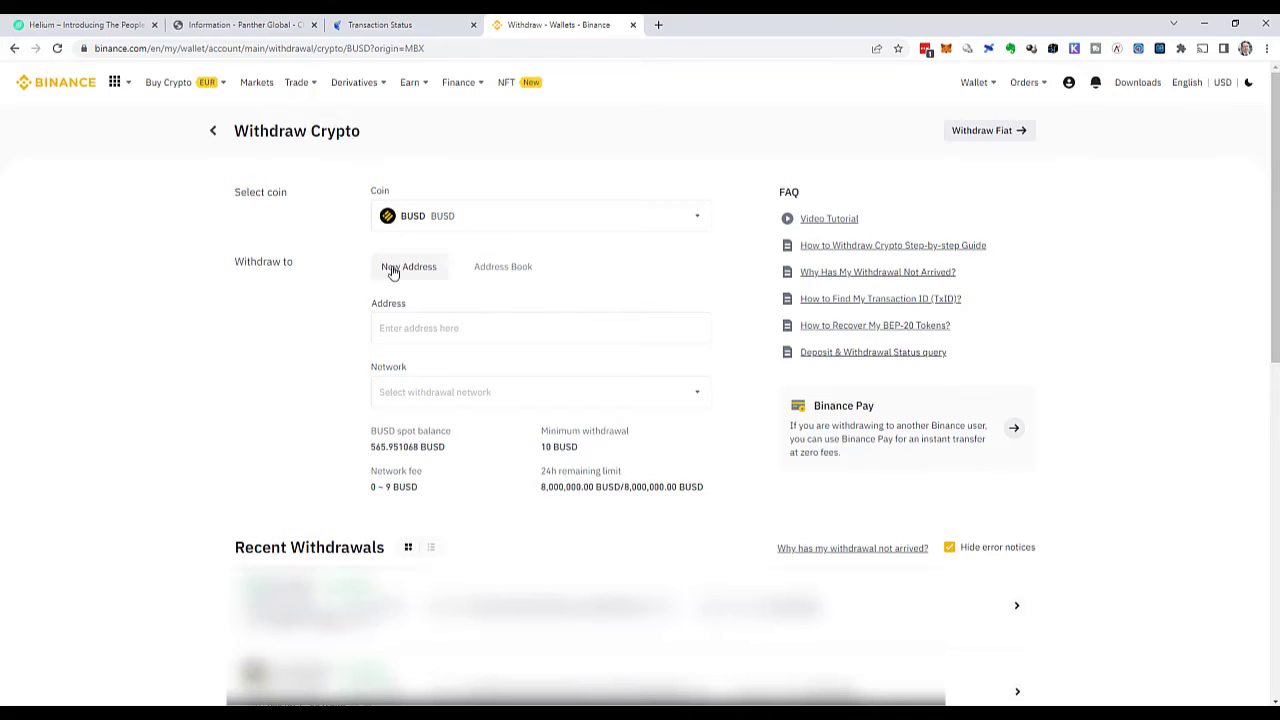
Copy the send-to address from the CoinPayments transaction page into the BUSD withdrawal's address field on Binance
left_click(400, 24)
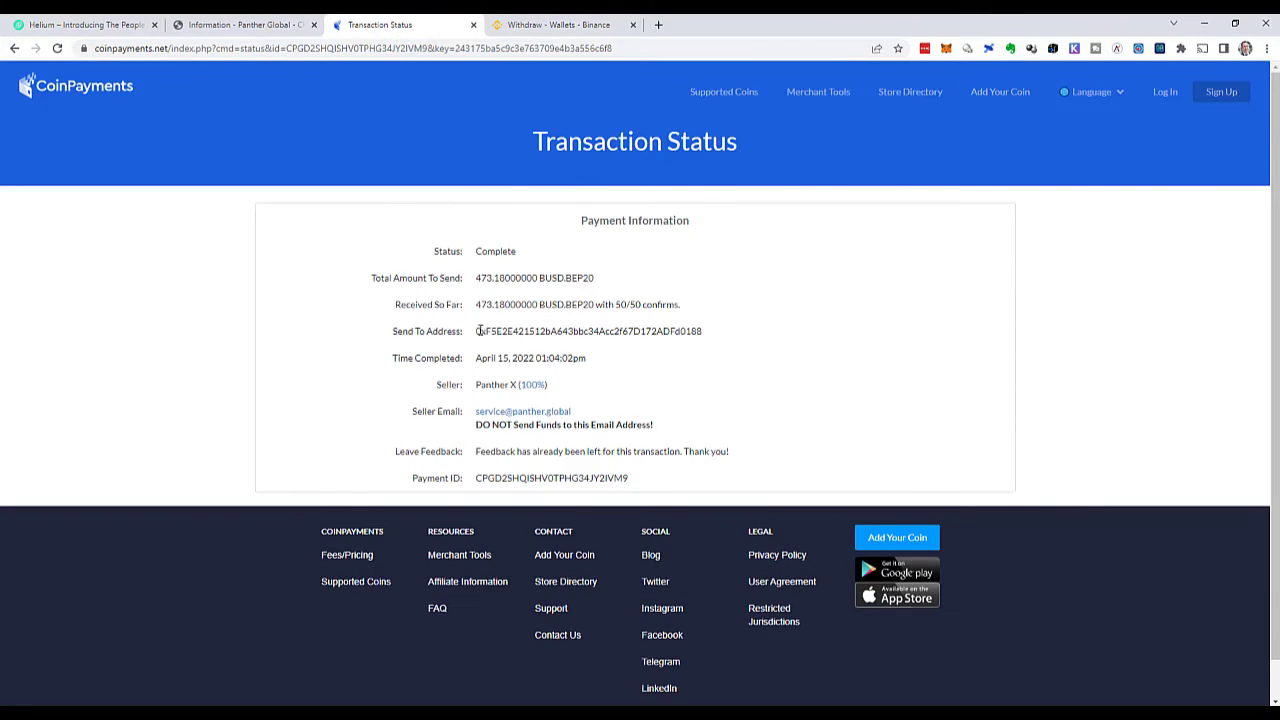
left_click_drag(478, 331, 706, 336)
key("ctrl+c")
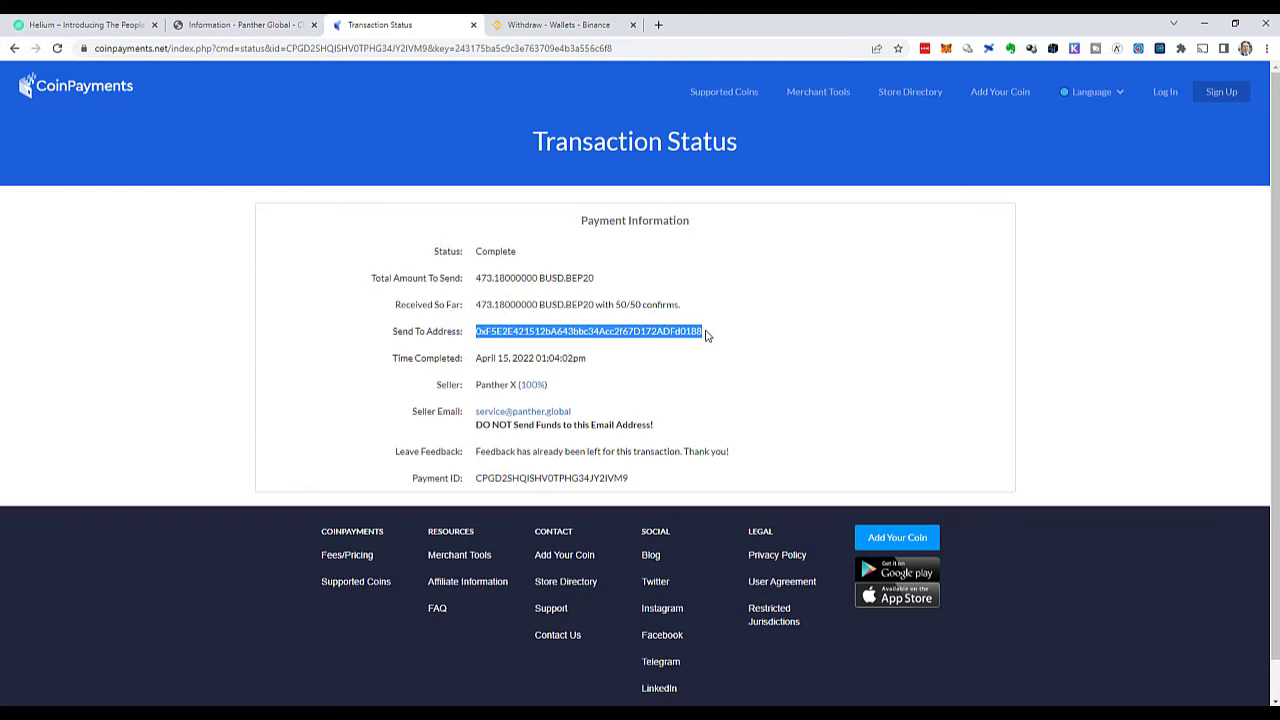
left_click(520, 24)
left_click(449, 335)
left_click(449, 335)
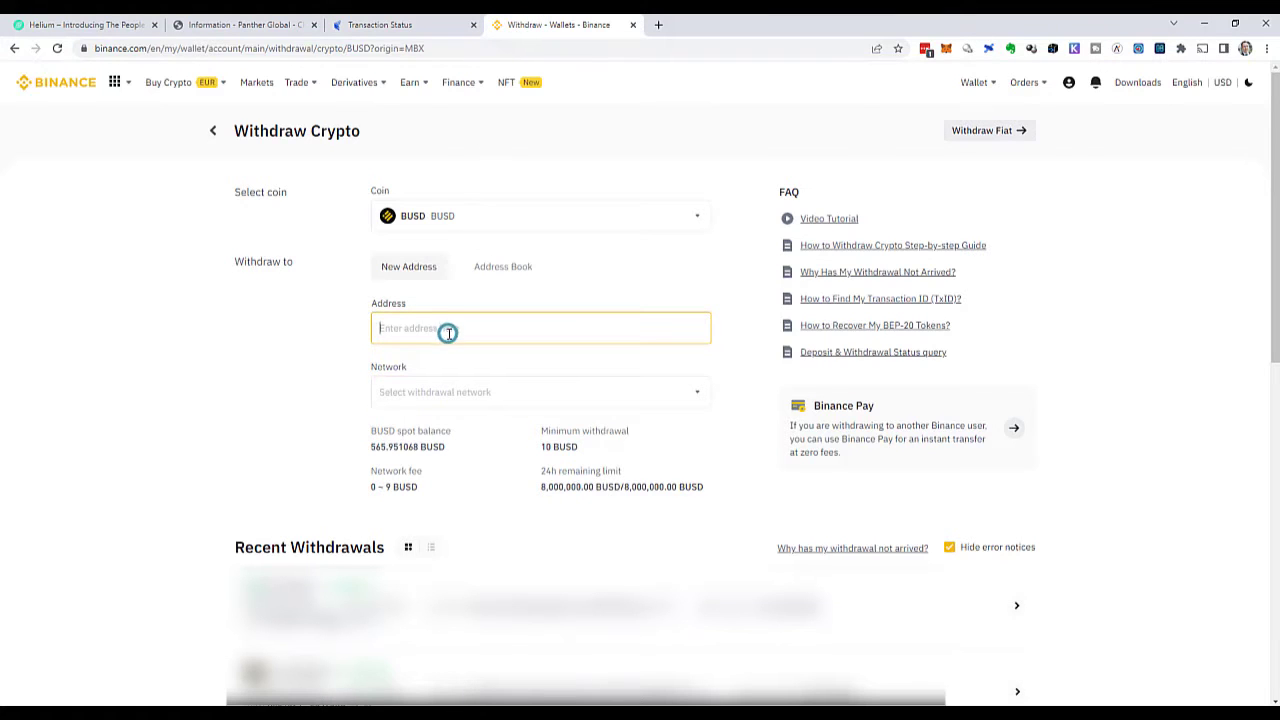
key("ctrl+v")
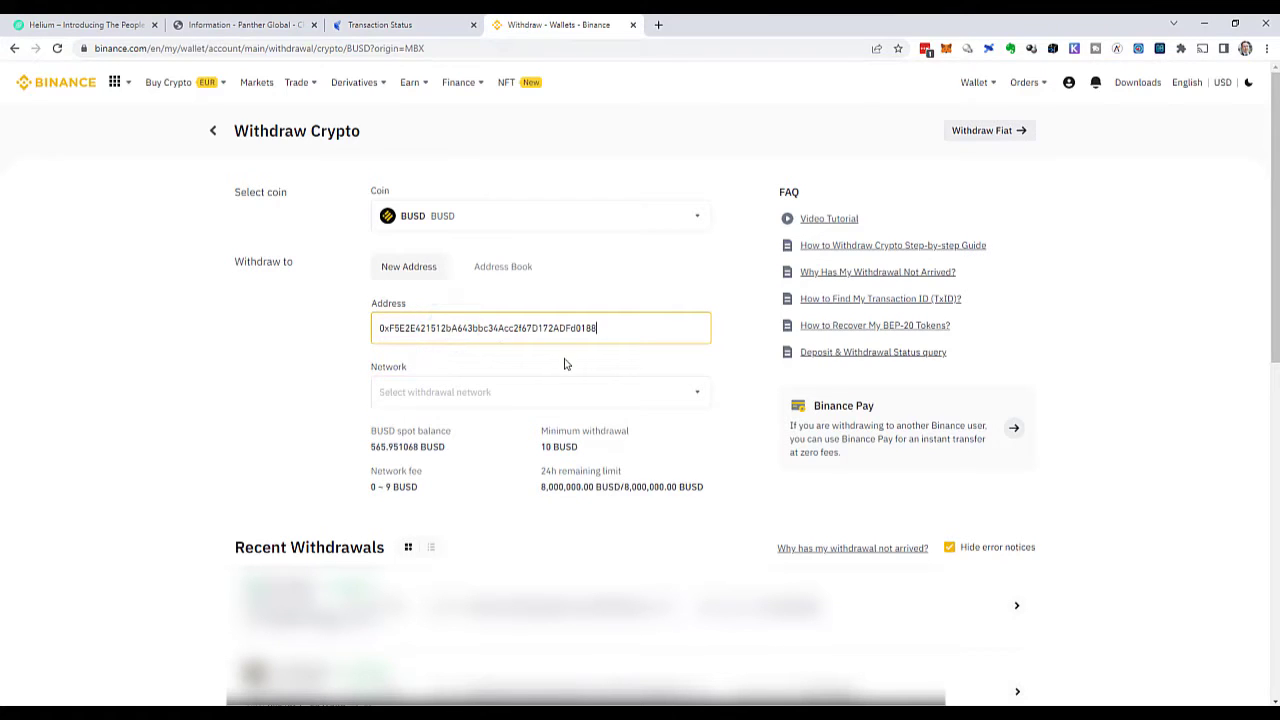
Choose BSC BNB Smart Chain (BEP20) as the withdrawal network and confirm that the address supports it
left_click(546, 391)
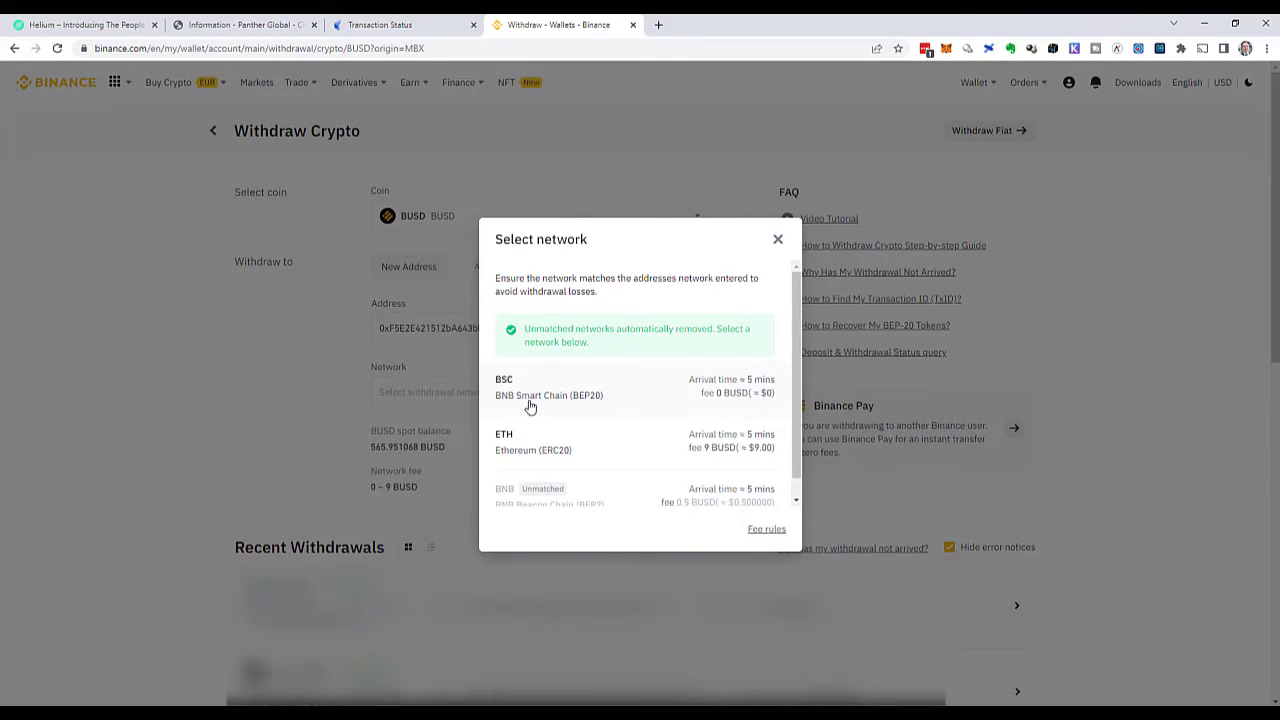
left_click(518, 393)
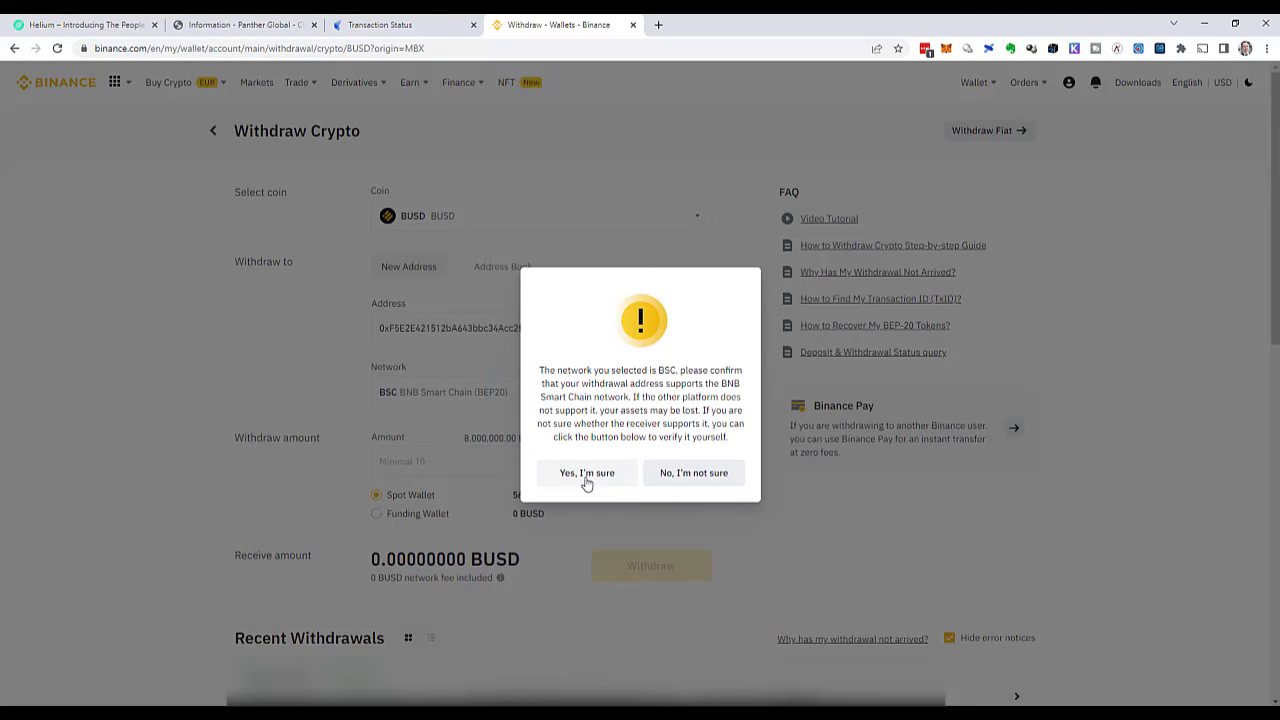
left_click(585, 475)
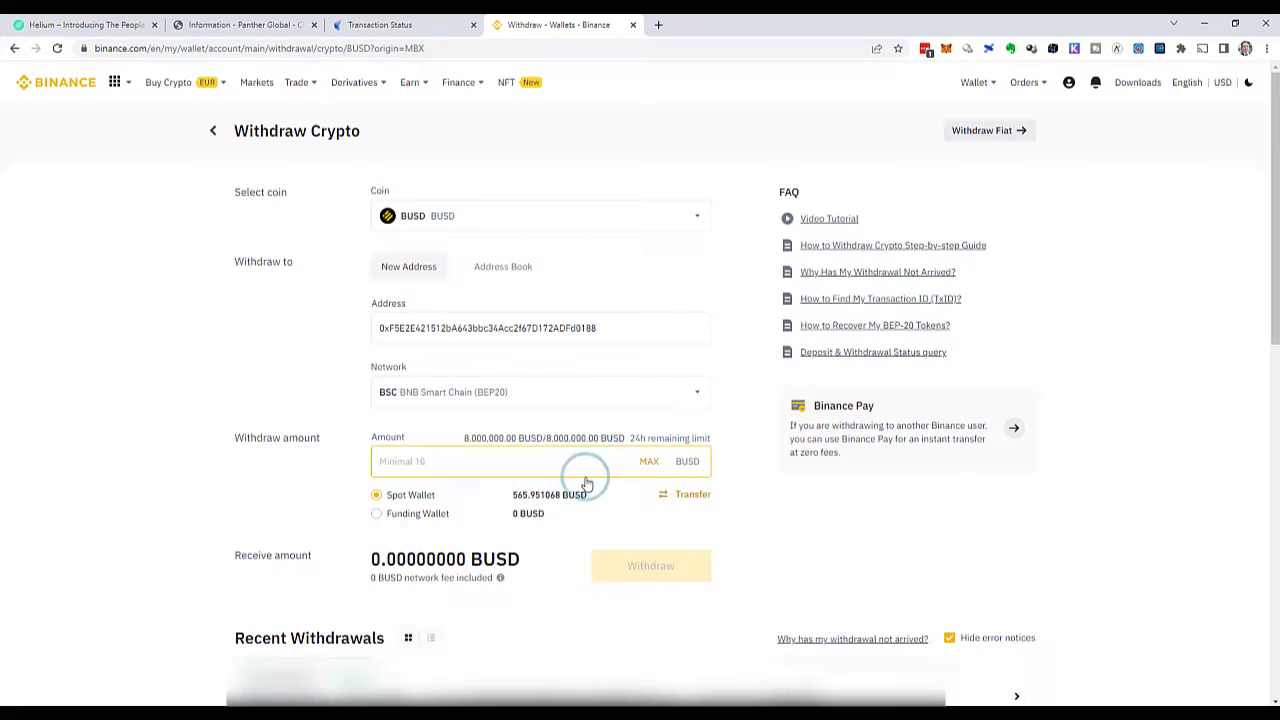
Copy the 473.18 BUSD amount from the CoinPayments transaction page and enter it as the withdrawal amount on Binance
left_click(406, 28)
left_click_drag(476, 304, 507, 307)
key("ctrl+c")
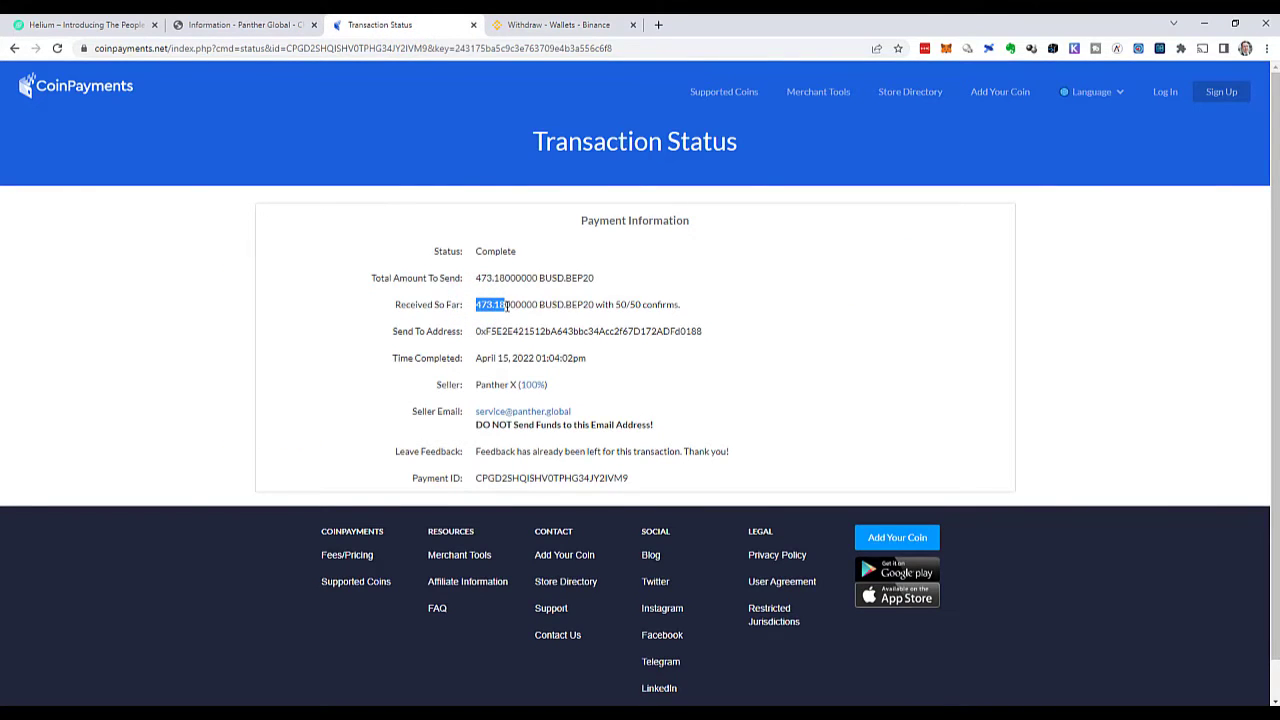
left_click(548, 24)
left_click(404, 466)
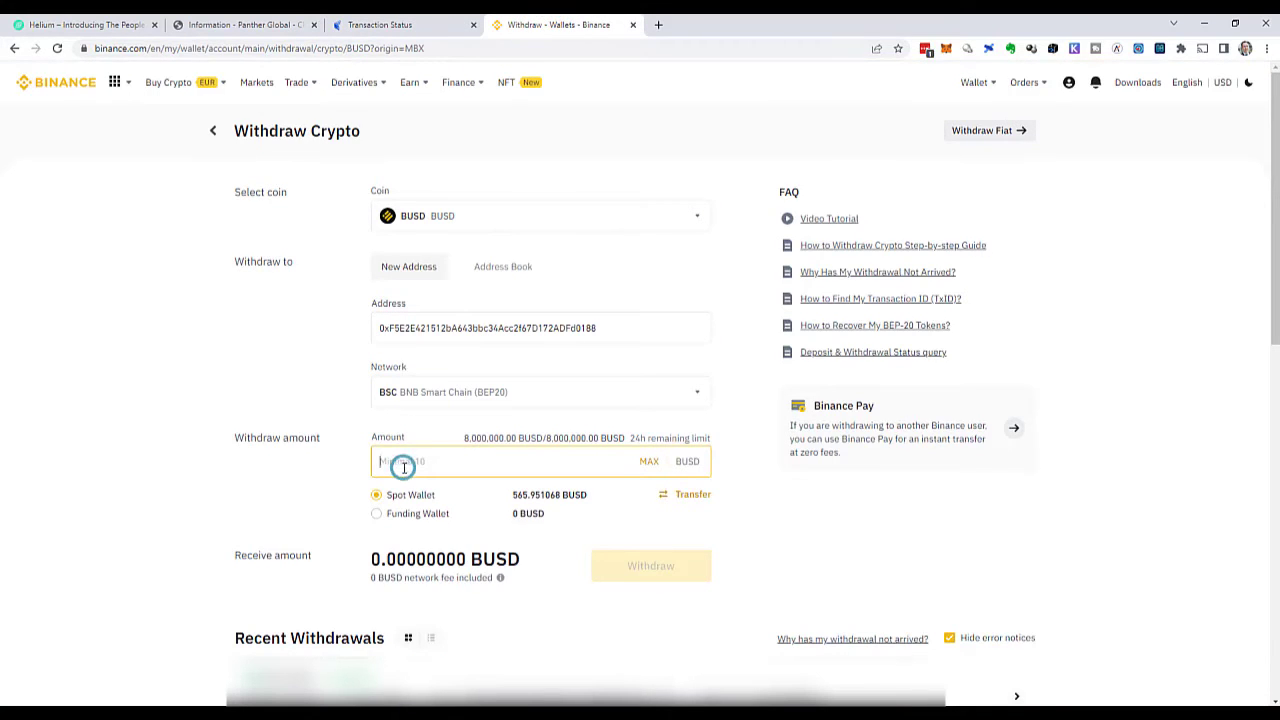
key("ctrl+v")
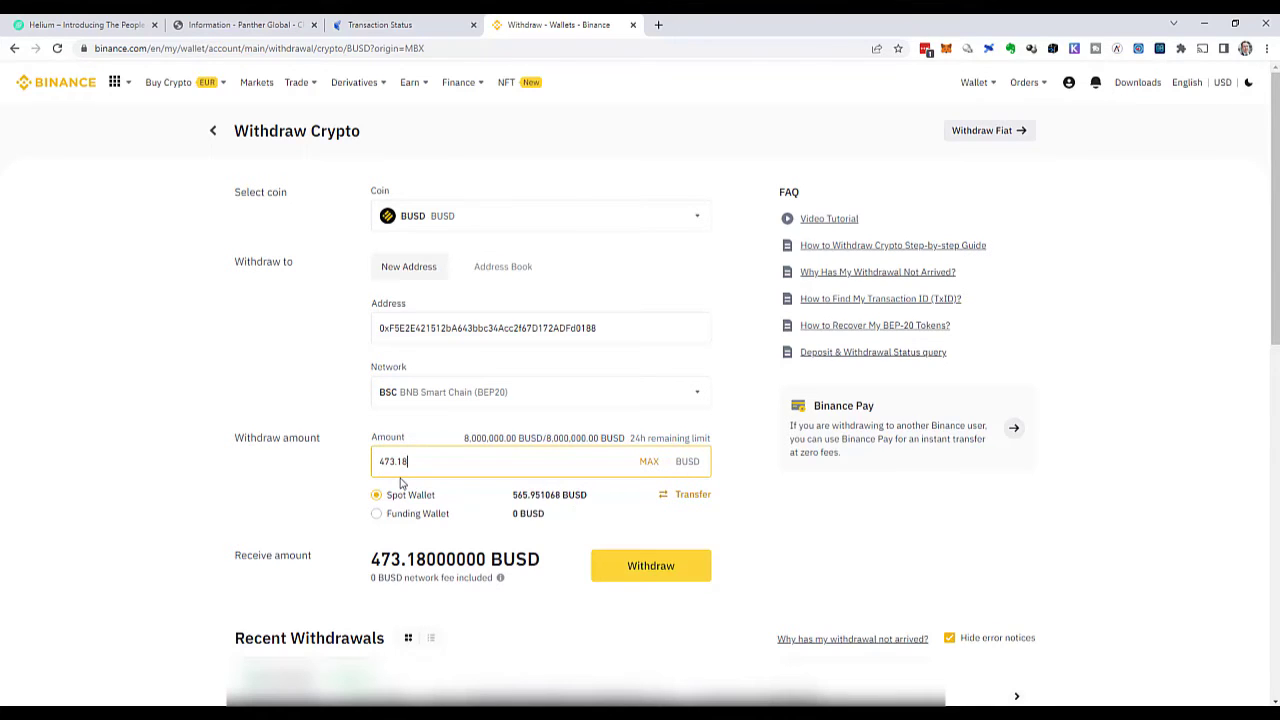
Return to the CoinPayments transaction status page and check the payment's status information
left_click(395, 25)
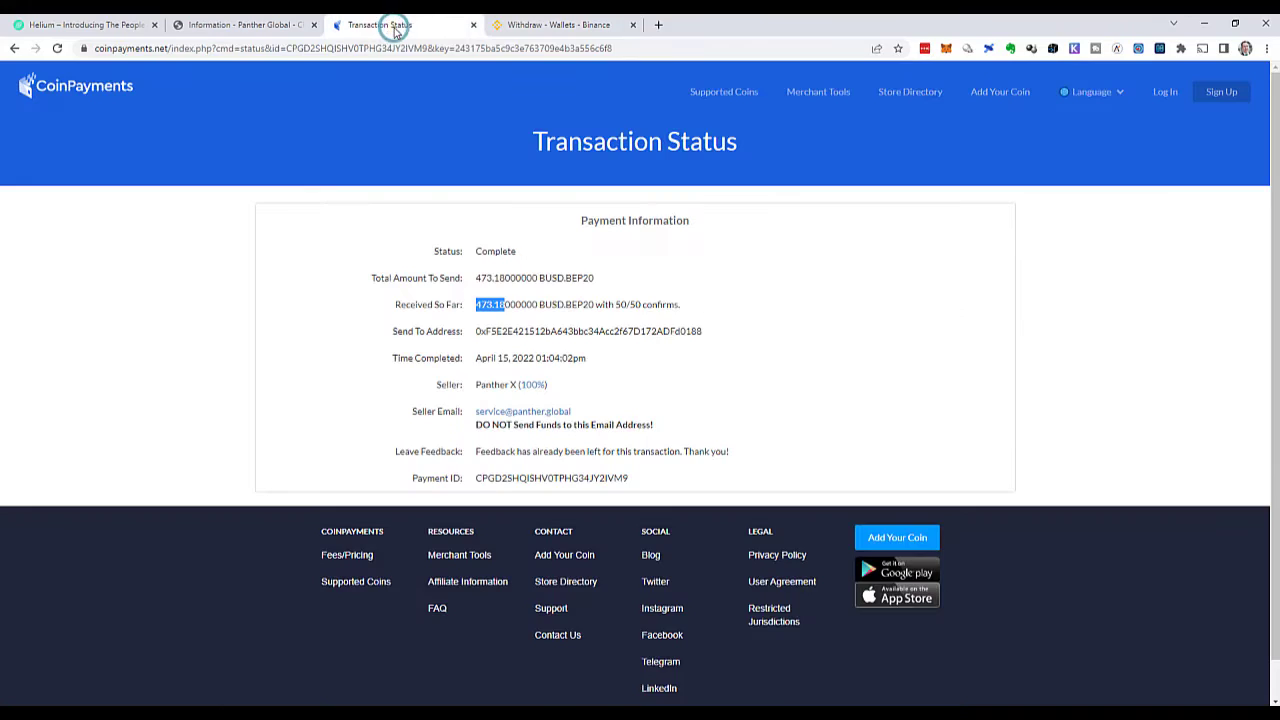
left_click(610, 333)
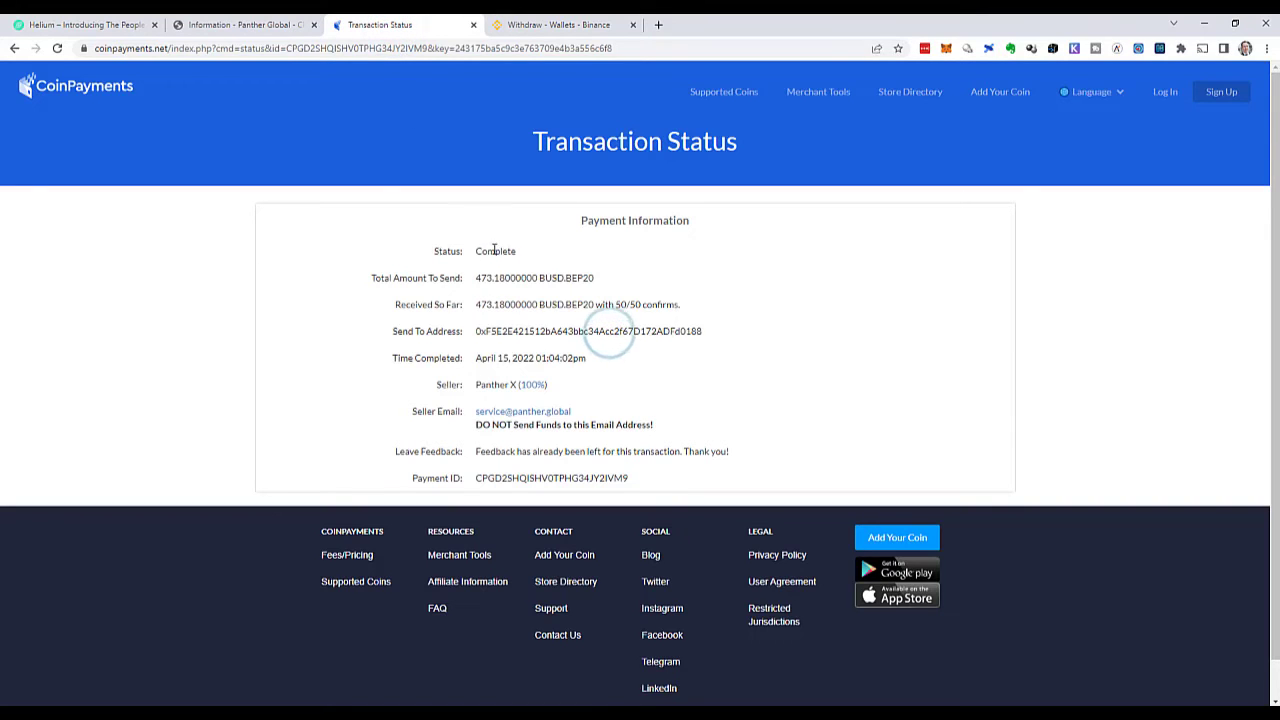